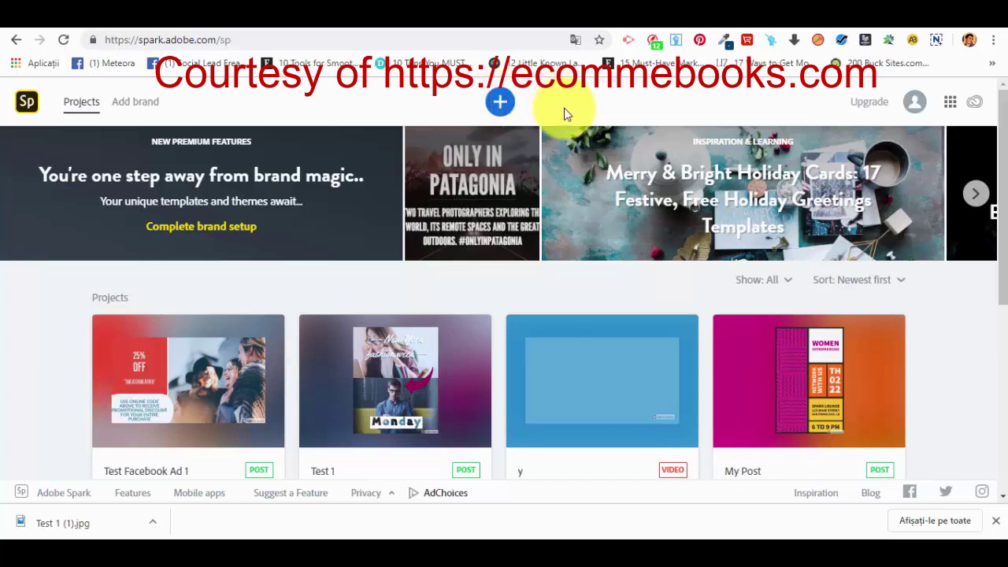
Start a new graphic project from the Facebook Ad template in the Ads category
{"action": "left_click", "coordinate": [502, 106]}
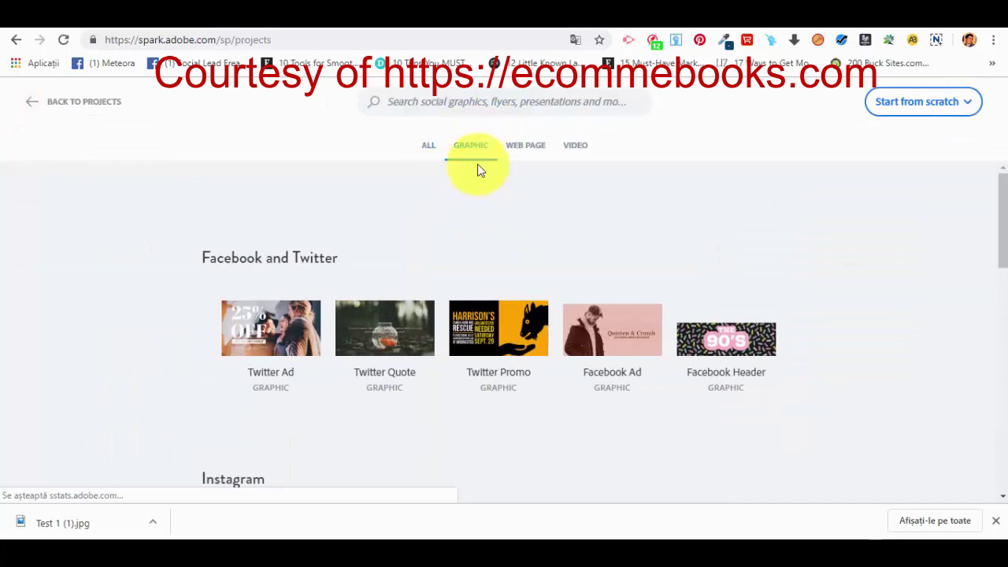
{"action": "scroll", "coordinate": [404, 244], "scroll_direction": "down", "scroll_amount": 3}
{"action": "scroll", "coordinate": [408, 248], "scroll_direction": "down", "scroll_amount": 7}
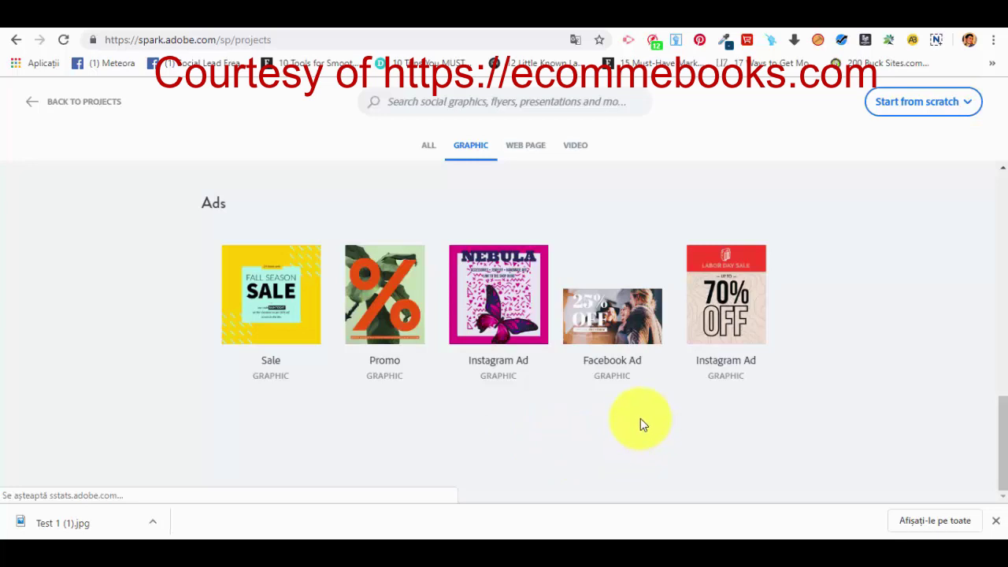
{"action": "mouse_move", "coordinate": [630, 394]}
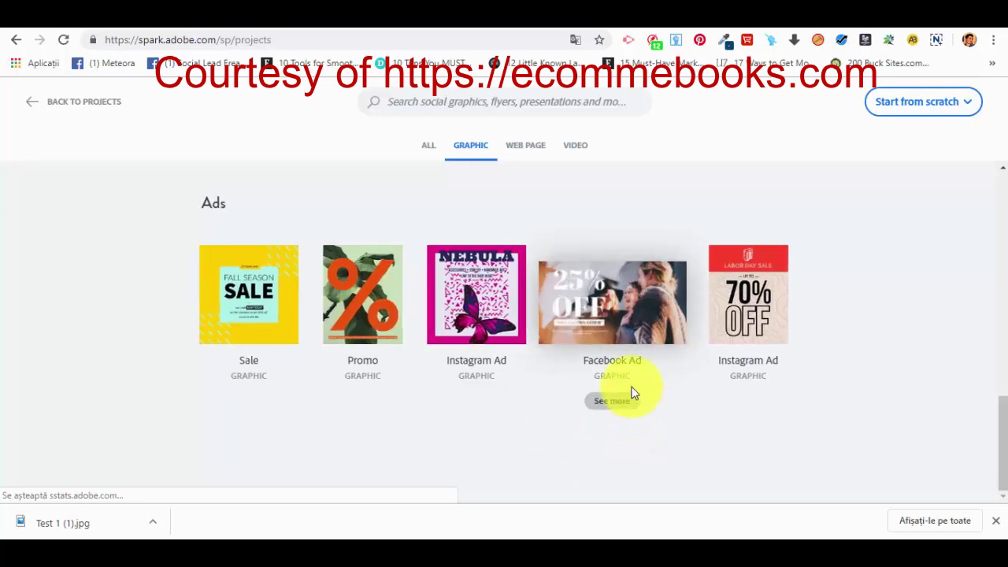
{"action": "left_click", "coordinate": [612, 312]}
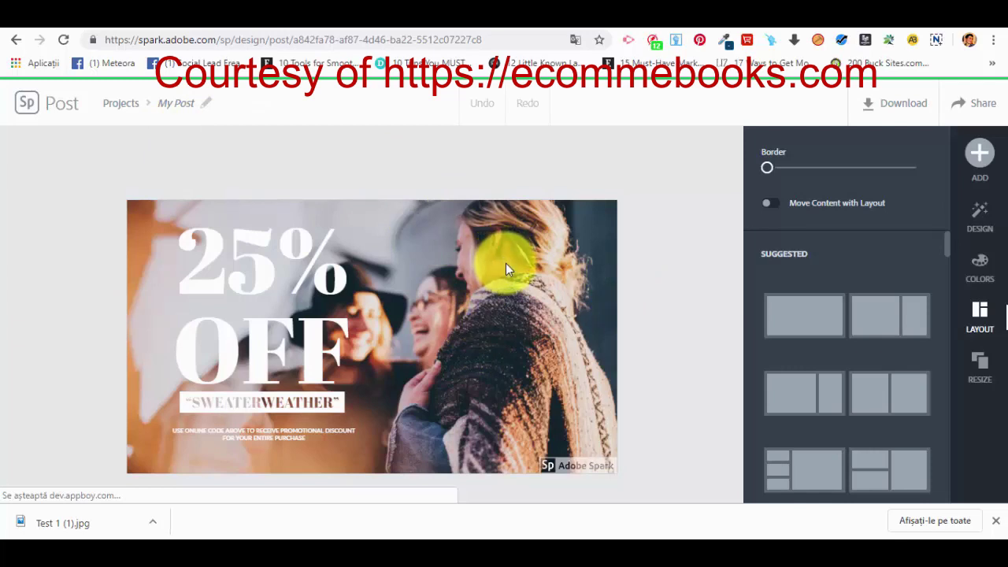
Rename the project as "Facebook Ad Templ"
{"action": "left_click", "coordinate": [185, 101]}
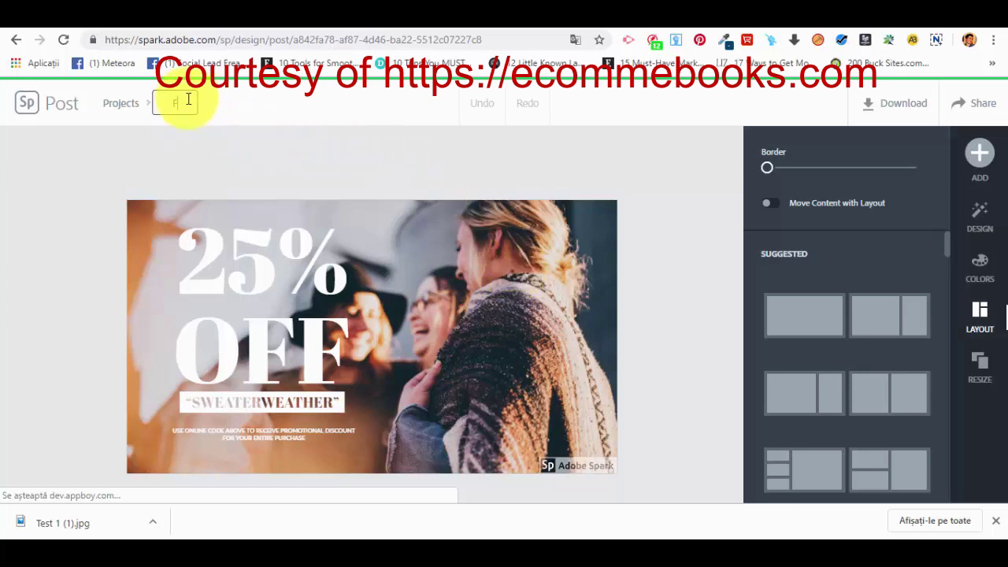
{"action": "type", "text": "Facebook Ad Template 1"}
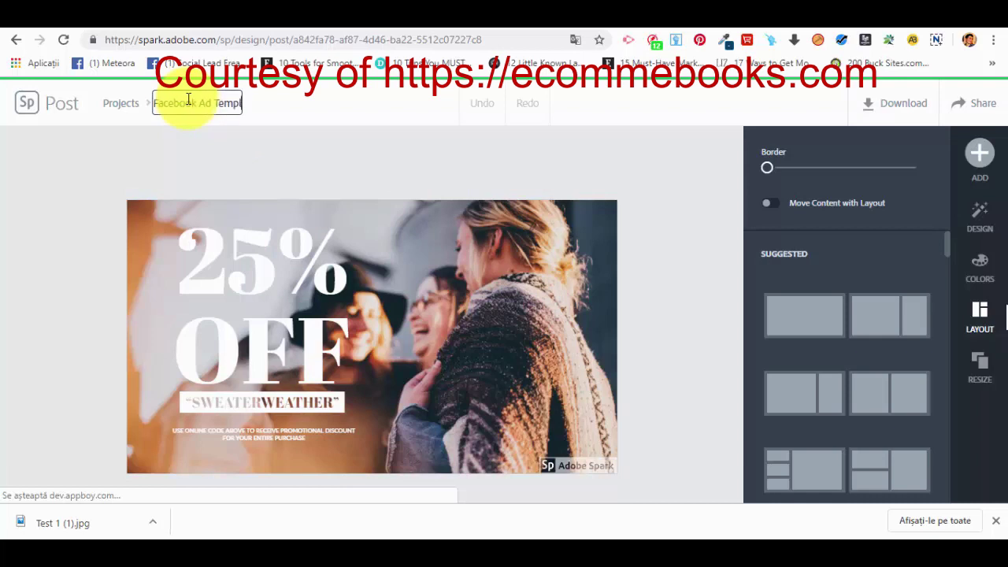
{"action": "left_click", "coordinate": [307, 181]}
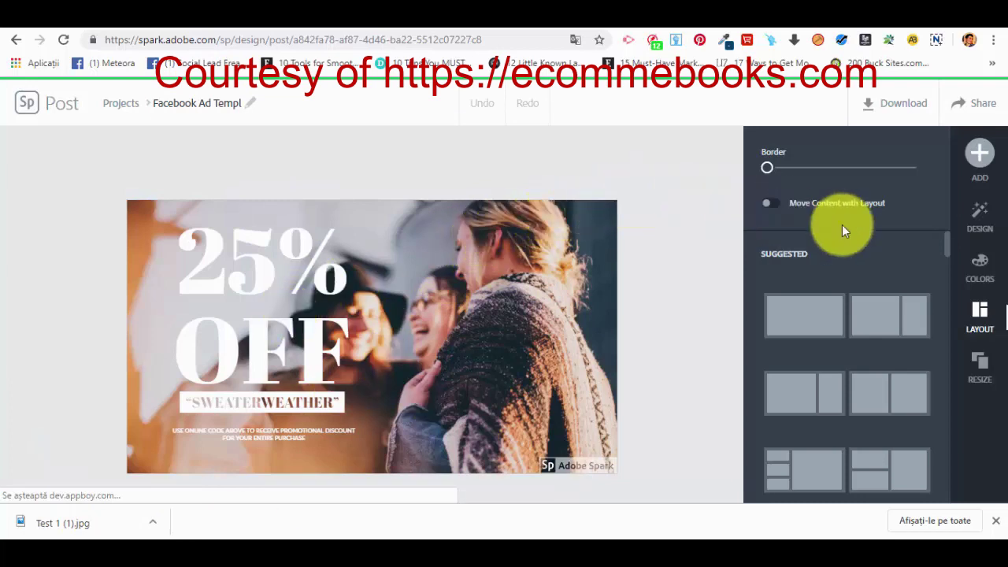
Examine the element types that can be added and the suggested, simple, banner and grid layouts
{"action": "left_click", "coordinate": [980, 158]}
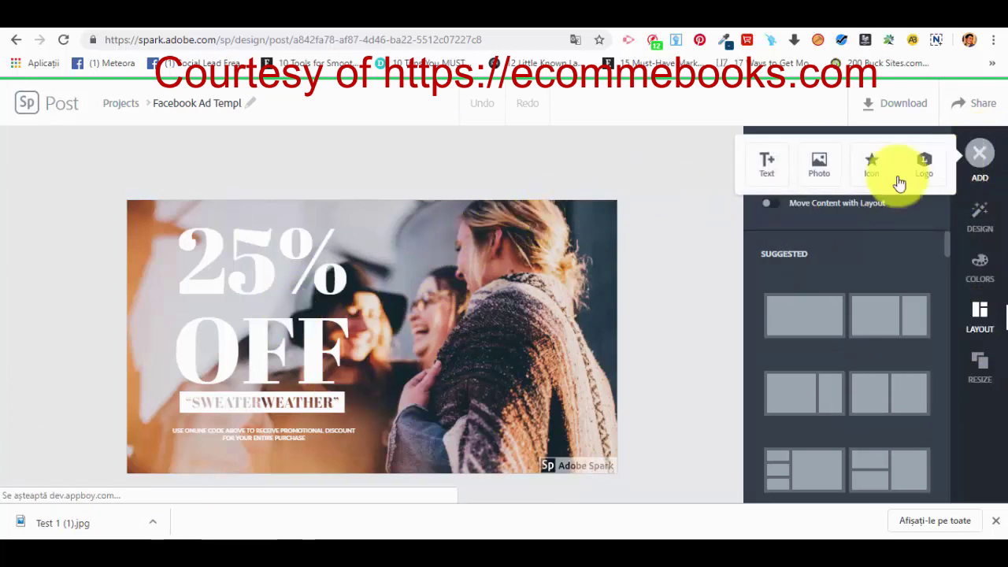
{"action": "left_click", "coordinate": [666, 203]}
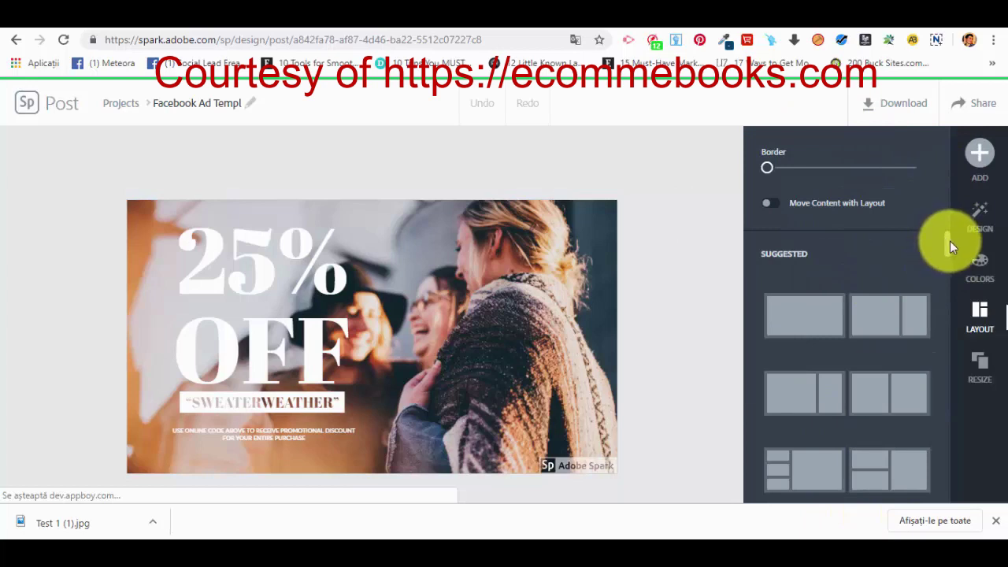
{"action": "scroll", "coordinate": [815, 259], "scroll_direction": "down", "scroll_amount": 2}
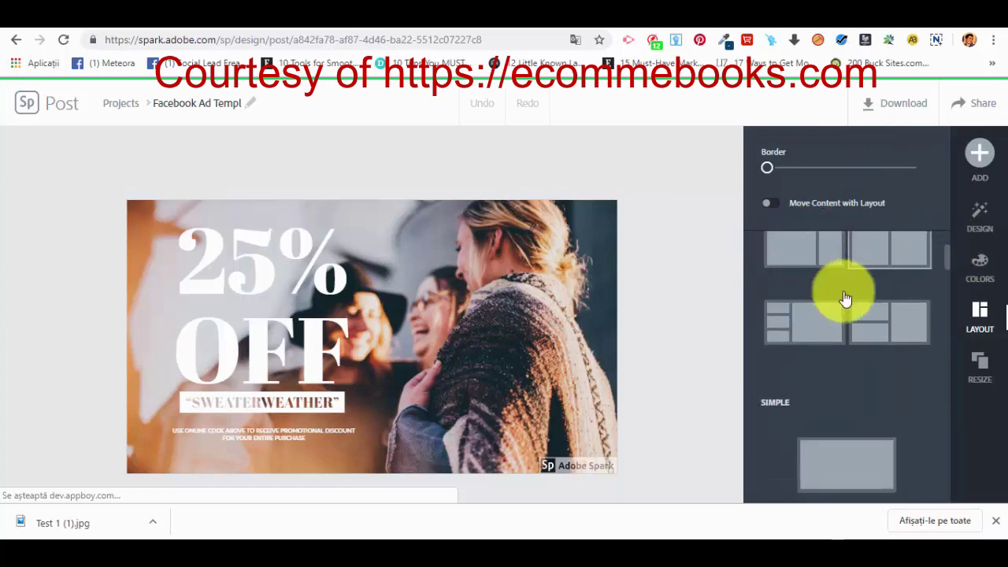
{"action": "scroll", "coordinate": [878, 327], "scroll_direction": "down", "scroll_amount": 1}
{"action": "scroll", "coordinate": [754, 276], "scroll_direction": "down", "scroll_amount": 1}
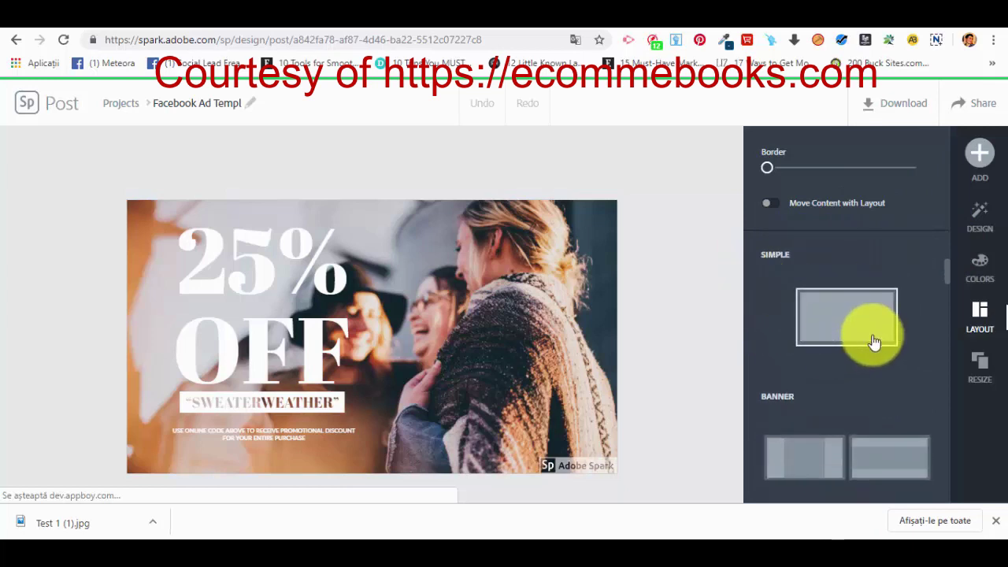
{"action": "scroll", "coordinate": [874, 341], "scroll_direction": "down", "scroll_amount": 4}
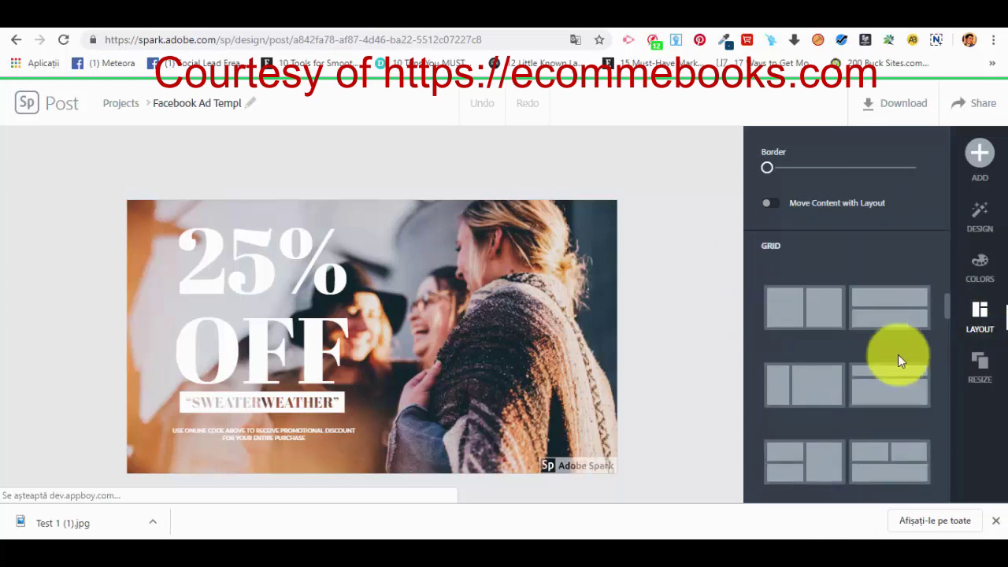
{"action": "scroll", "coordinate": [882, 378], "scroll_direction": "down", "scroll_amount": 1}
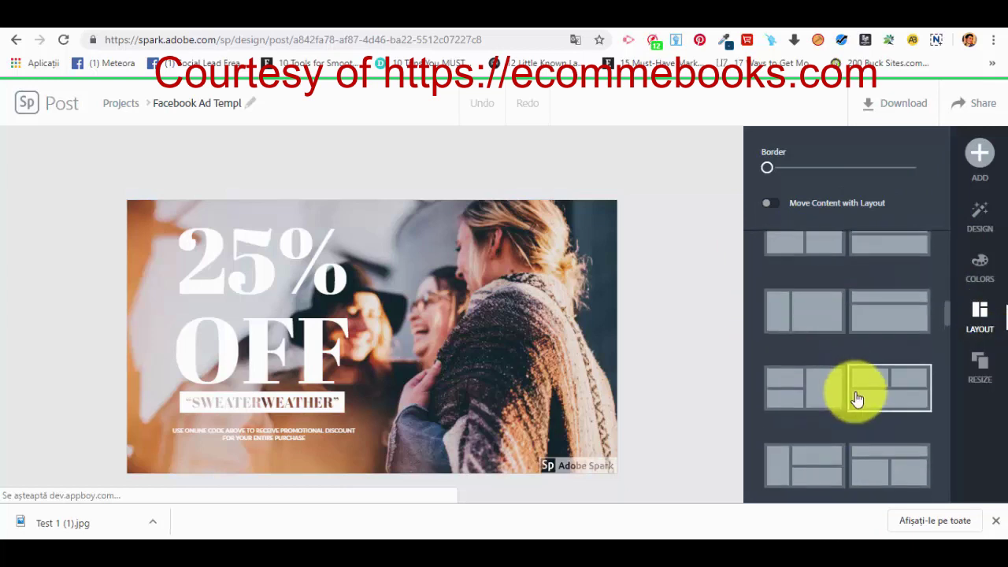
{"action": "scroll", "coordinate": [824, 349], "scroll_direction": "up", "scroll_amount": 2}
{"action": "scroll", "coordinate": [842, 354], "scroll_direction": "down", "scroll_amount": 1}
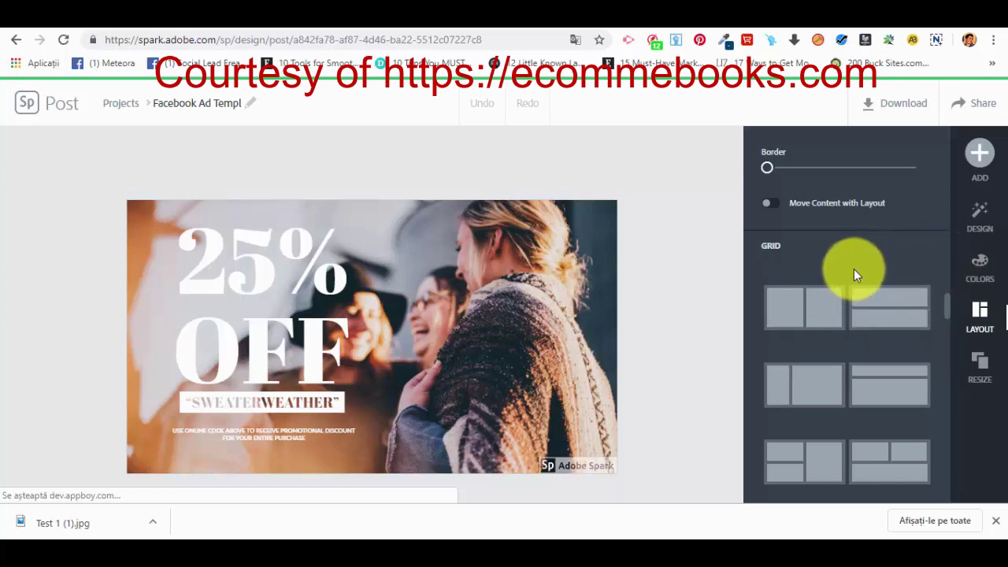
Apply the "Memorial Day 5K Trail Run" design variation to the ad
{"action": "left_click", "coordinate": [988, 217]}
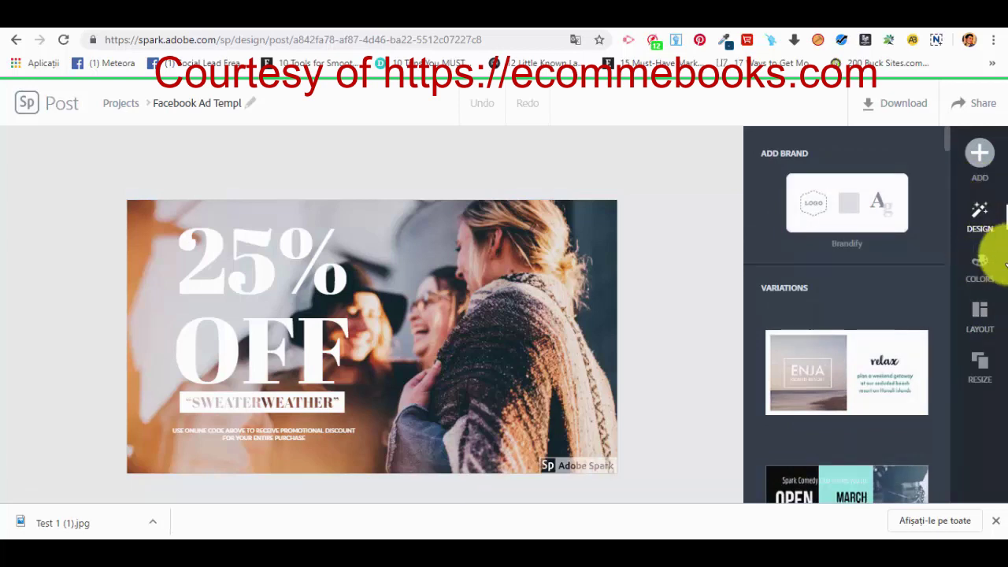
{"action": "left_click", "coordinate": [990, 238]}
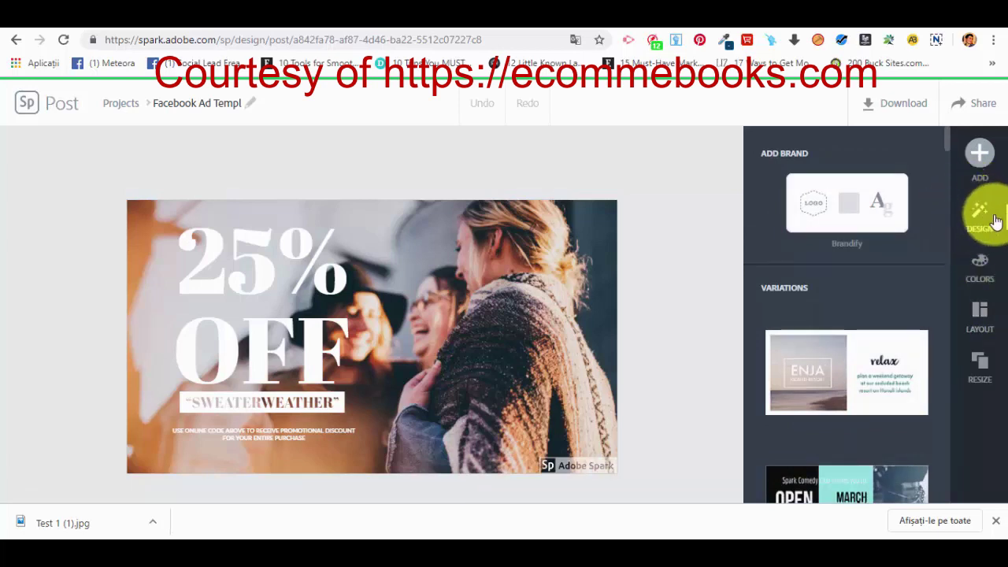
{"action": "scroll", "coordinate": [792, 311], "scroll_direction": "down", "scroll_amount": 1}
{"action": "scroll", "coordinate": [893, 273], "scroll_direction": "down", "scroll_amount": 4}
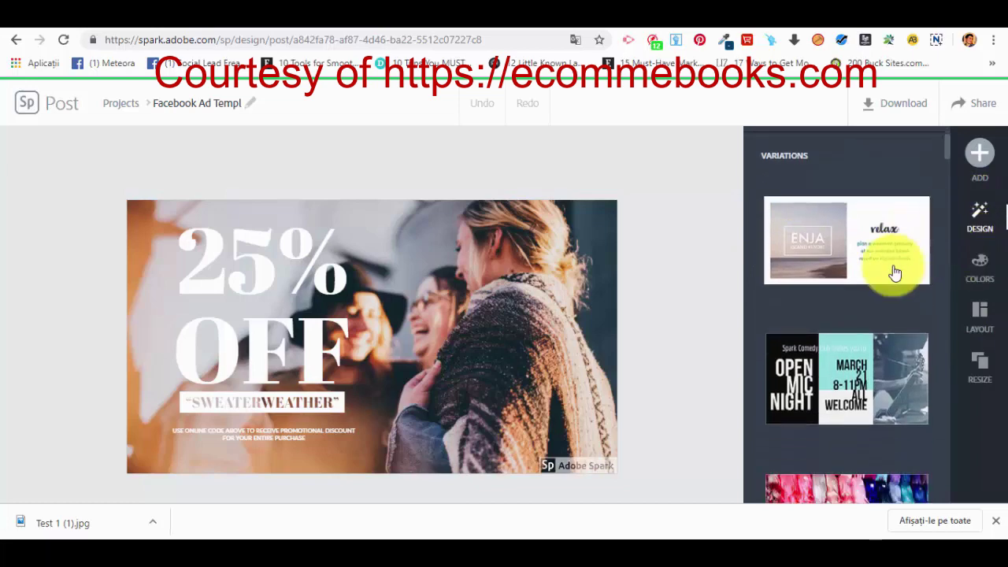
{"action": "scroll", "coordinate": [884, 289], "scroll_direction": "down", "scroll_amount": 10}
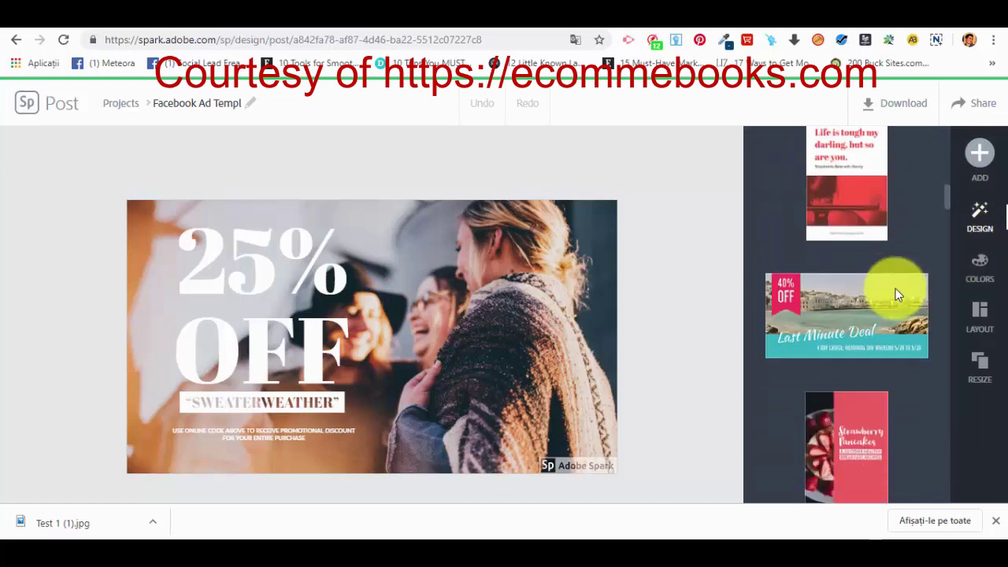
{"action": "scroll", "coordinate": [895, 288], "scroll_direction": "down", "scroll_amount": 2}
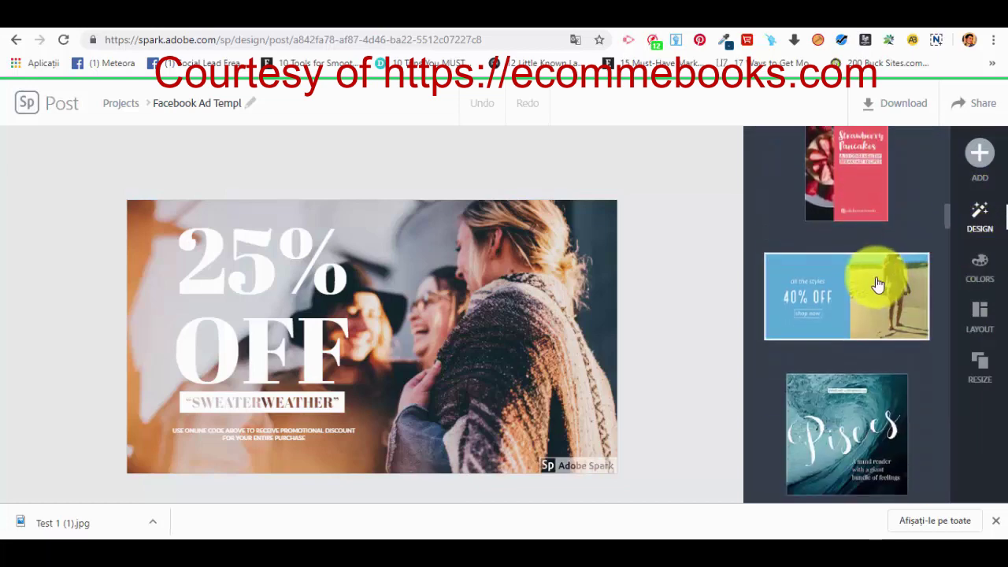
{"action": "scroll", "coordinate": [879, 283], "scroll_direction": "down", "scroll_amount": 3}
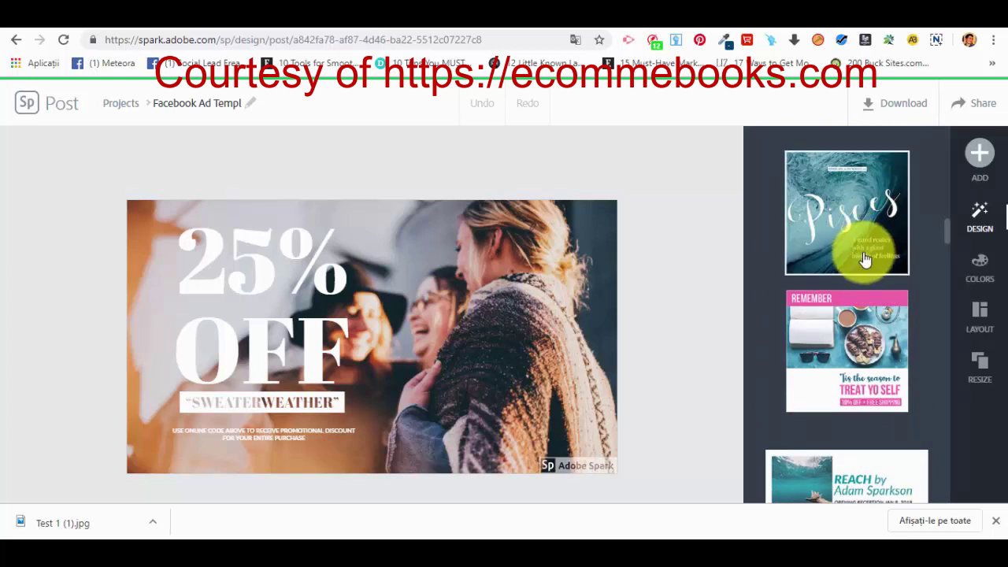
{"action": "scroll", "coordinate": [859, 252], "scroll_direction": "down", "scroll_amount": 3}
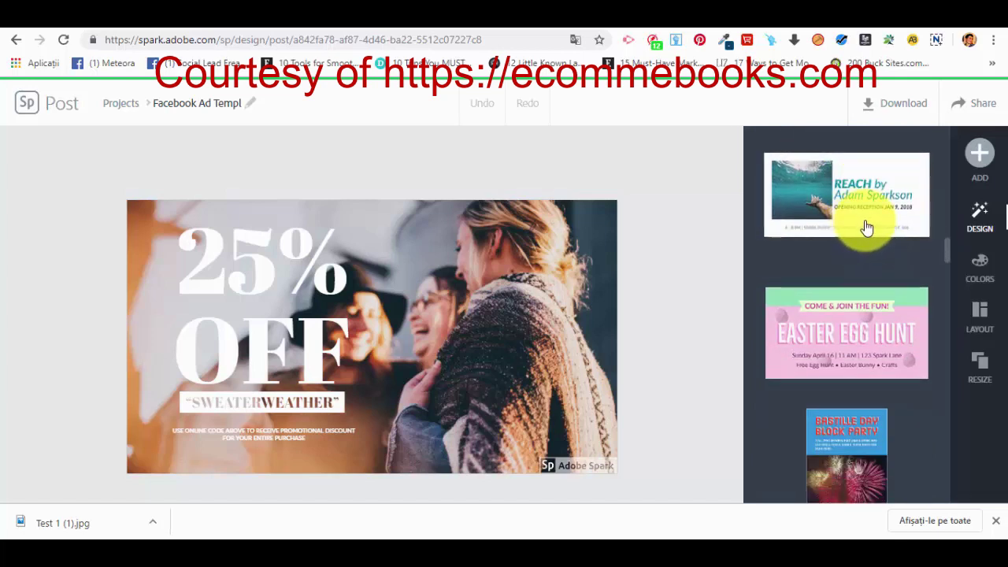
{"action": "scroll", "coordinate": [865, 230], "scroll_direction": "down", "scroll_amount": 5}
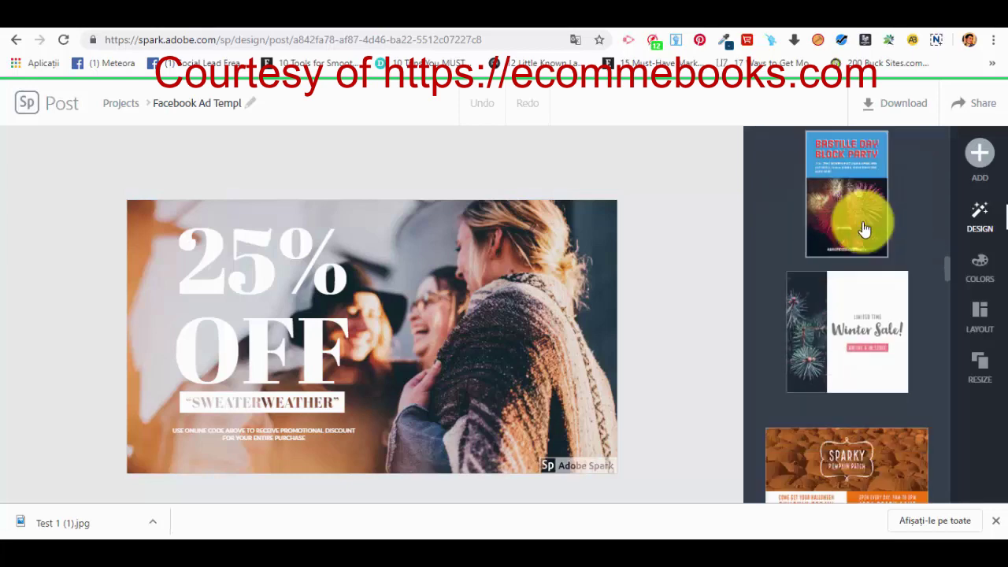
{"action": "scroll", "coordinate": [856, 233], "scroll_direction": "down", "scroll_amount": 8}
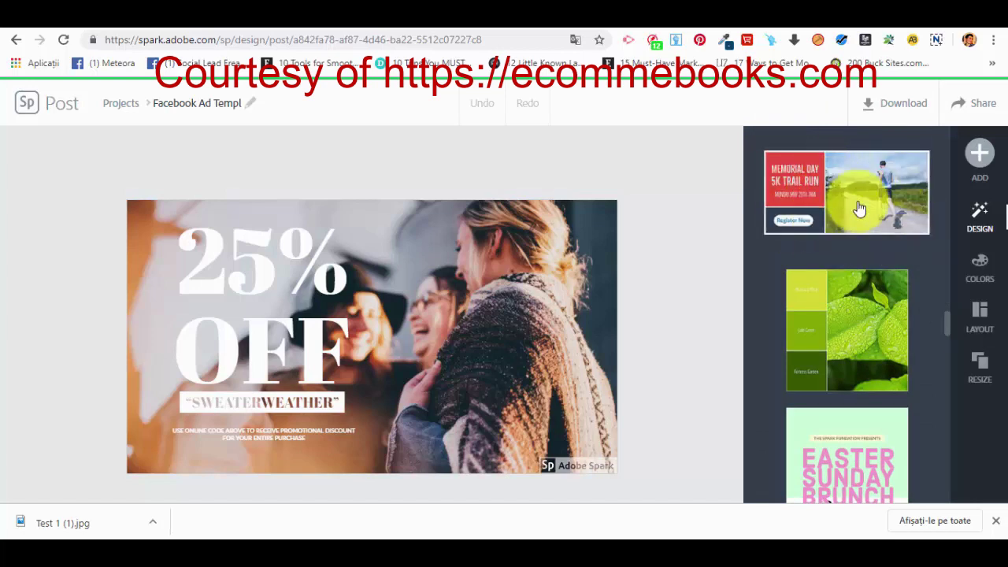
{"action": "left_click", "coordinate": [861, 207]}
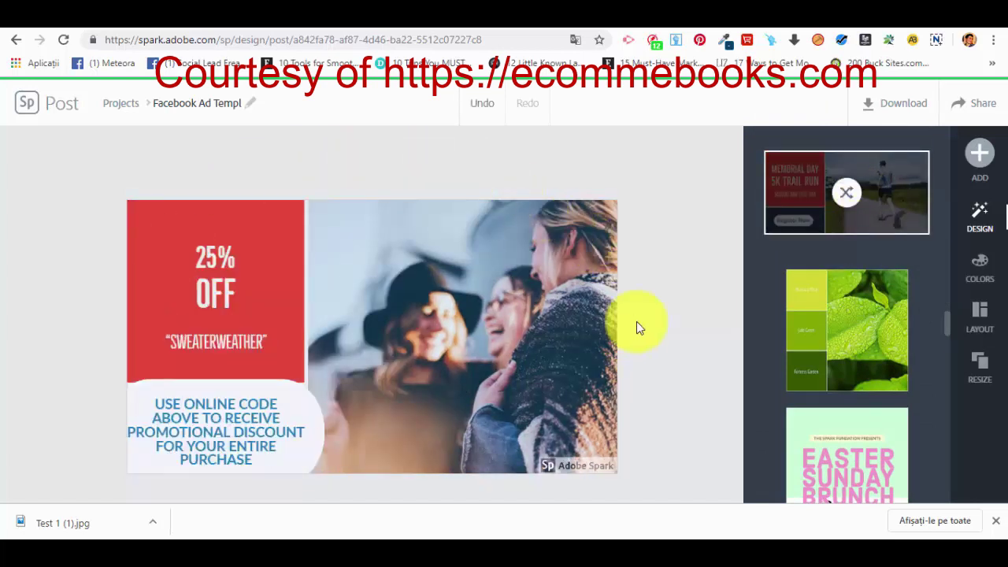
Set the "25% OFF" text to size 94 with letter spacing 3, and slightly reduce its line spacing
{"action": "left_click", "coordinate": [493, 282]}
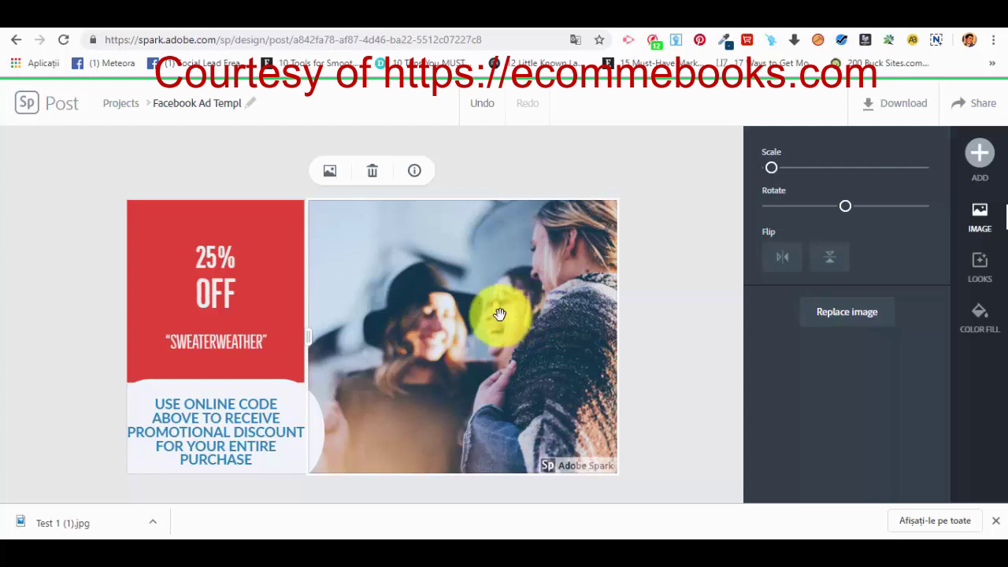
{"action": "left_click", "coordinate": [217, 263]}
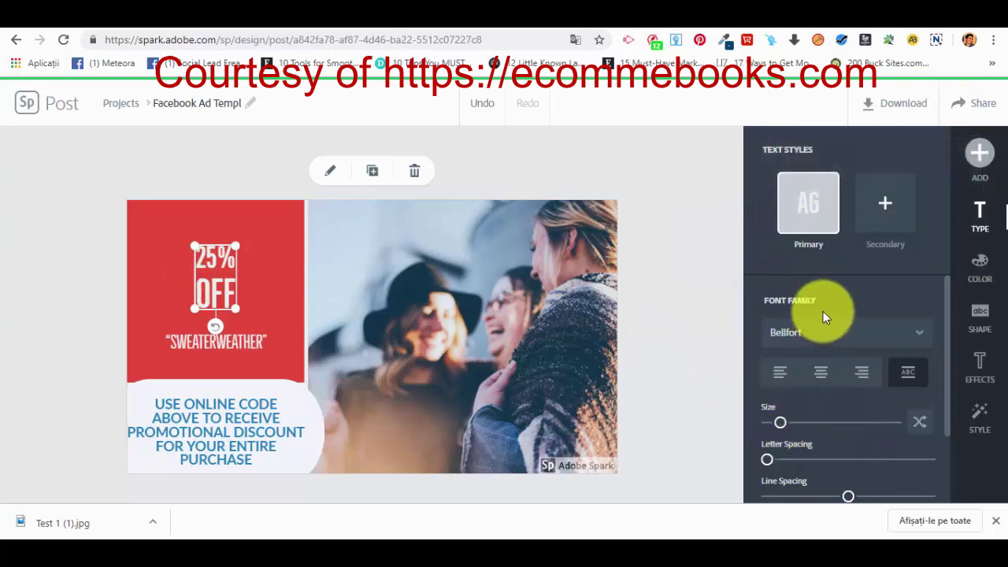
{"action": "scroll", "coordinate": [823, 311], "scroll_direction": "down", "scroll_amount": 2}
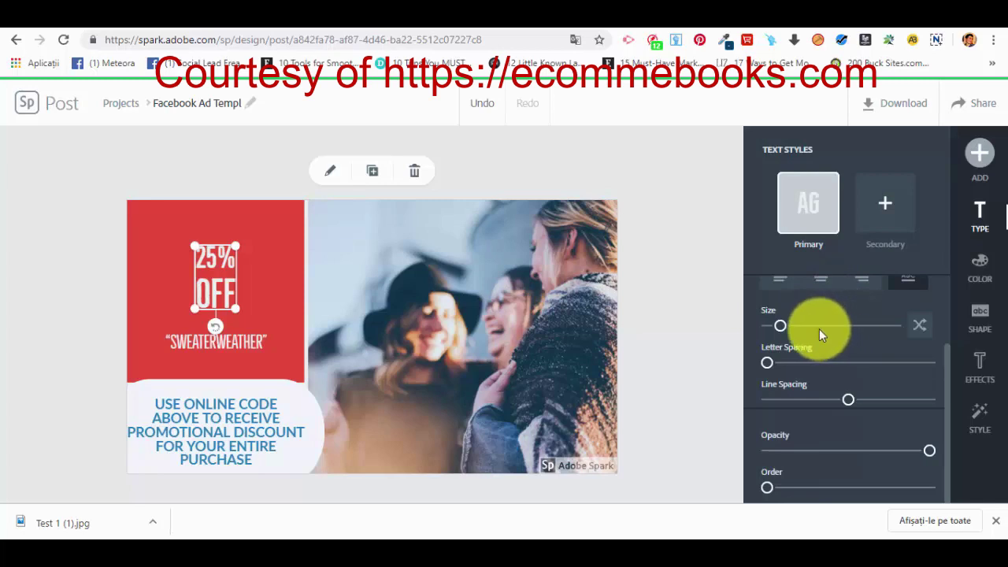
{"action": "left_click_drag", "start_coordinate": [781, 334], "coordinate": [787, 329]}
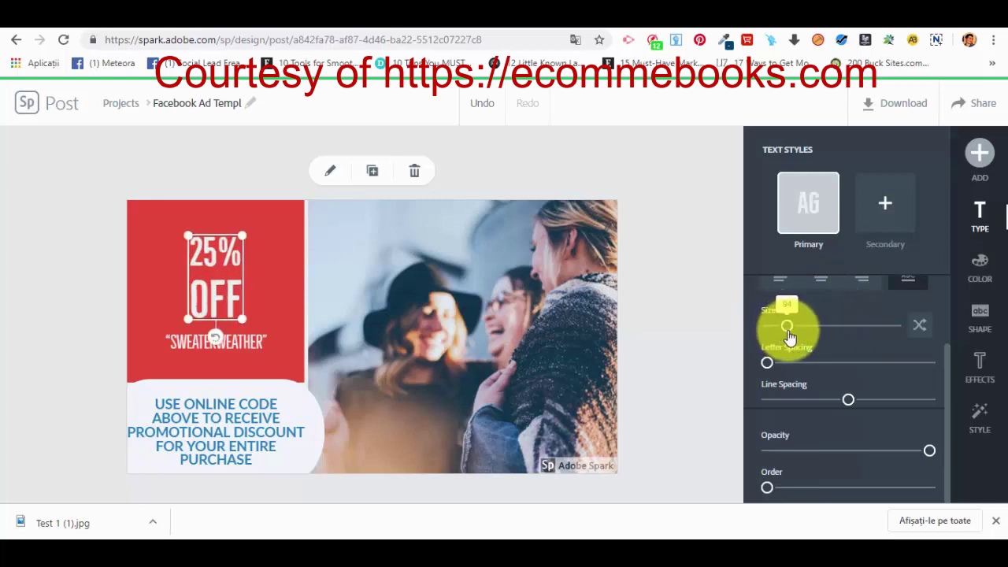
{"action": "left_click_drag", "start_coordinate": [774, 363], "coordinate": [779, 362]}
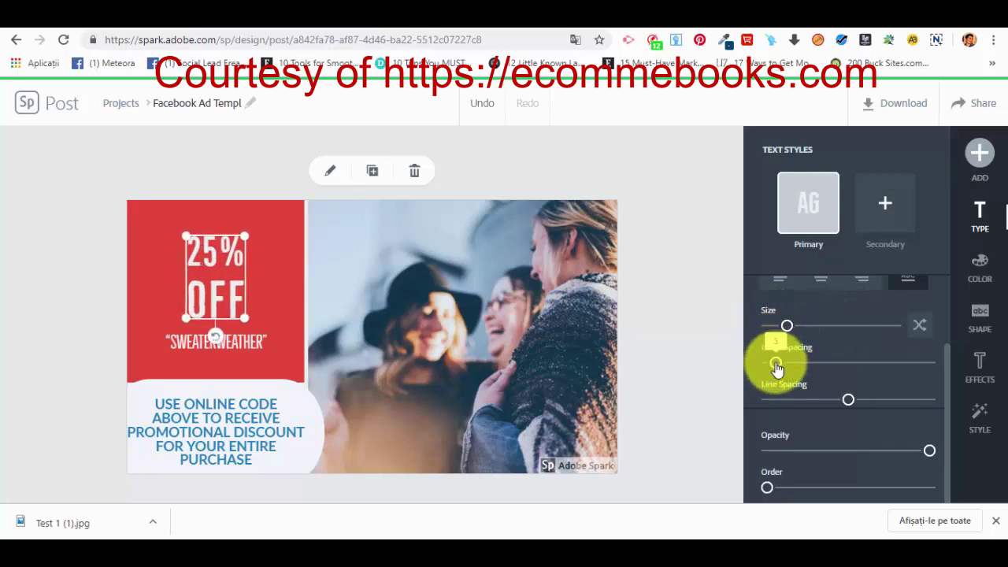
{"action": "left_click_drag", "start_coordinate": [839, 399], "coordinate": [835, 399]}
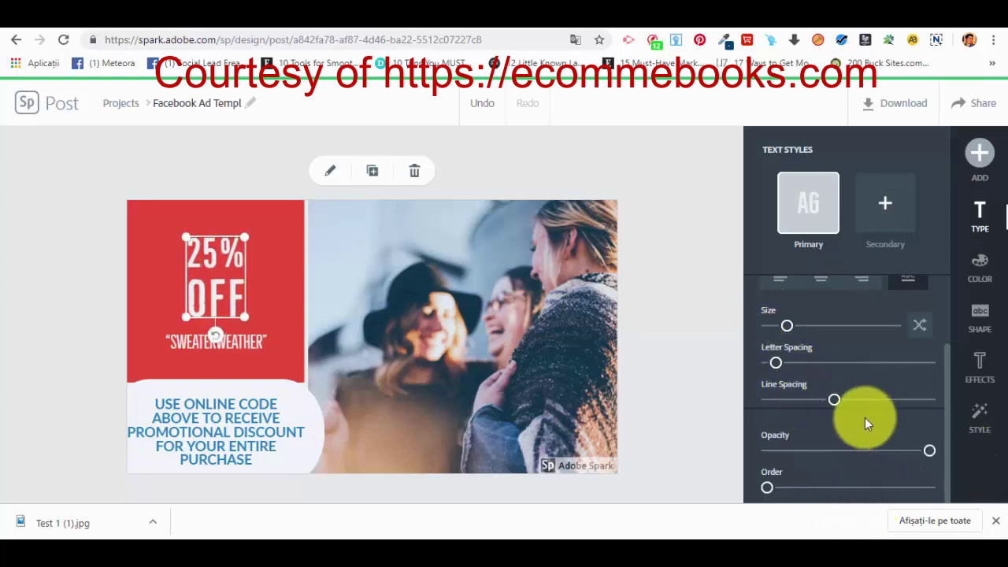
Review the font families available for the "25% OFF" text without changing the font
{"action": "scroll", "coordinate": [865, 416], "scroll_direction": "up", "scroll_amount": 3}
{"action": "left_click", "coordinate": [823, 333]}
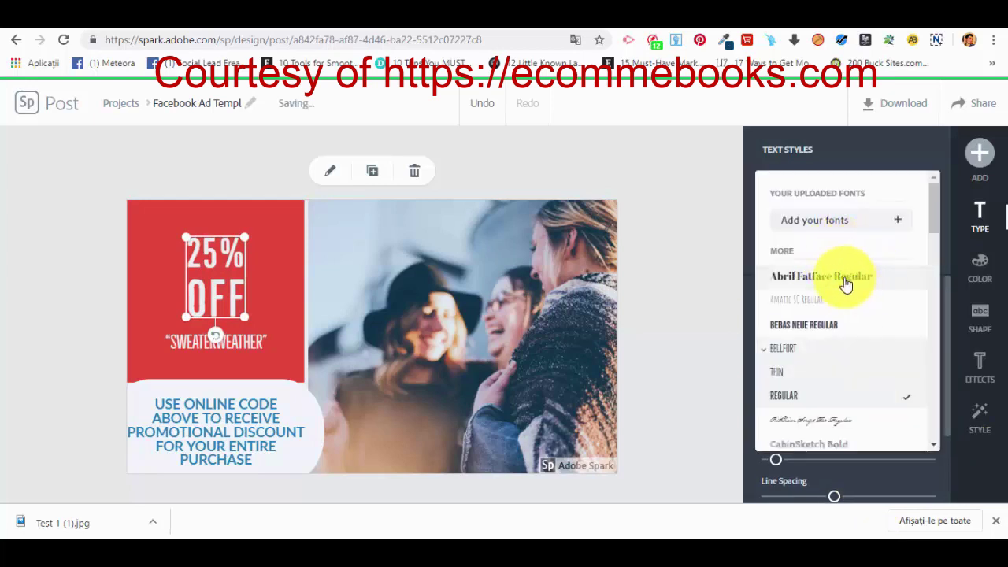
{"action": "left_click", "coordinate": [833, 160]}
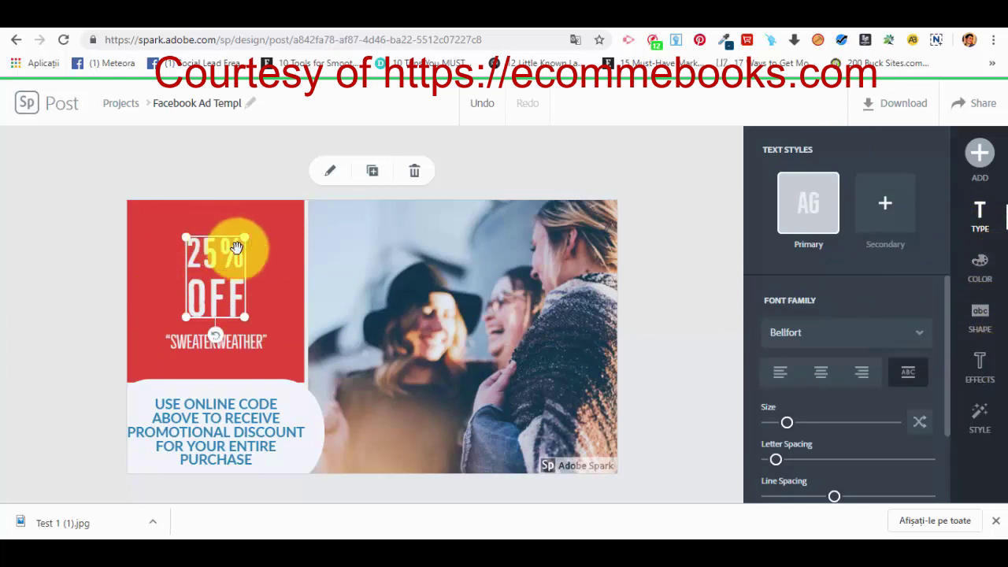
Widen the red panel behind the "25% OFF" text by moving its divider slightly into the photo
{"action": "left_click", "coordinate": [281, 275]}
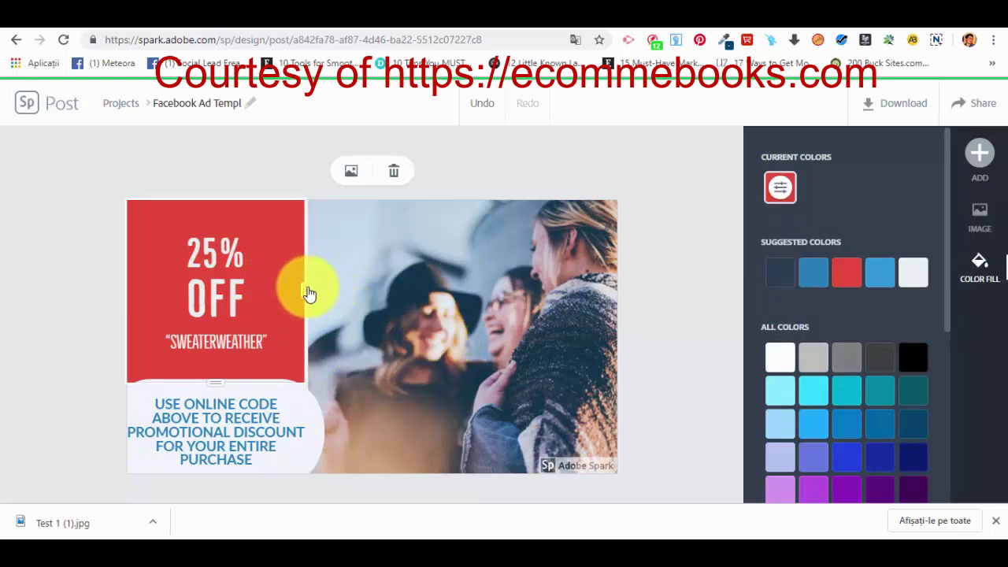
{"action": "left_click", "coordinate": [384, 323]}
{"action": "left_click", "coordinate": [280, 303]}
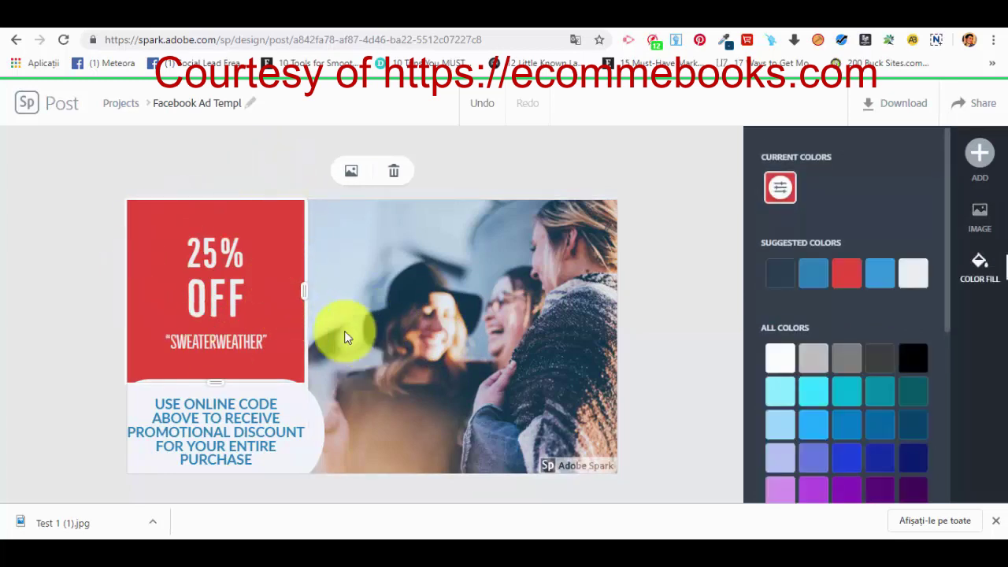
{"action": "left_click_drag", "start_coordinate": [304, 290], "coordinate": [331, 311]}
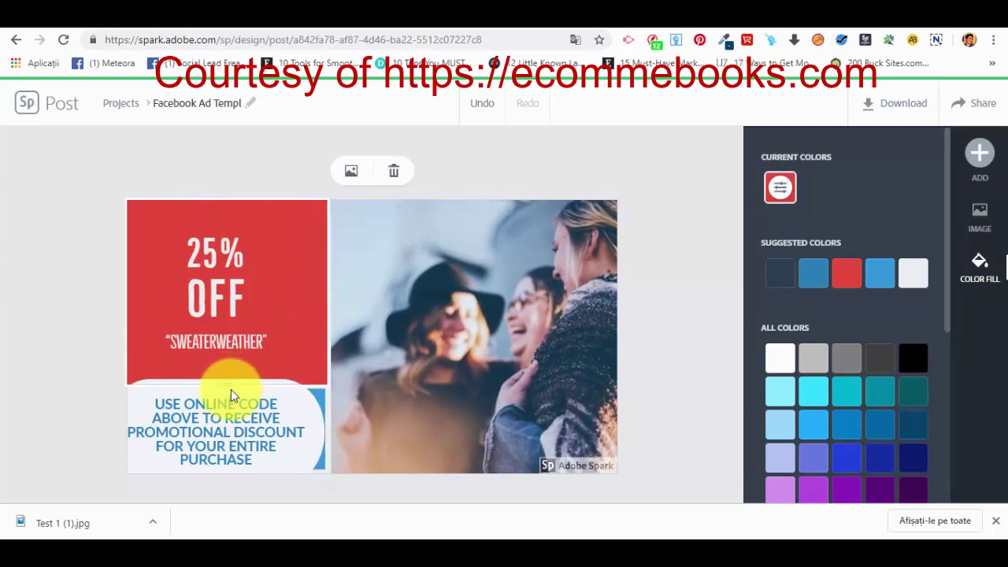
Widen the photo by moving the divider between it and the red "25% OFF" panel into the panel
{"action": "left_click", "coordinate": [316, 409]}
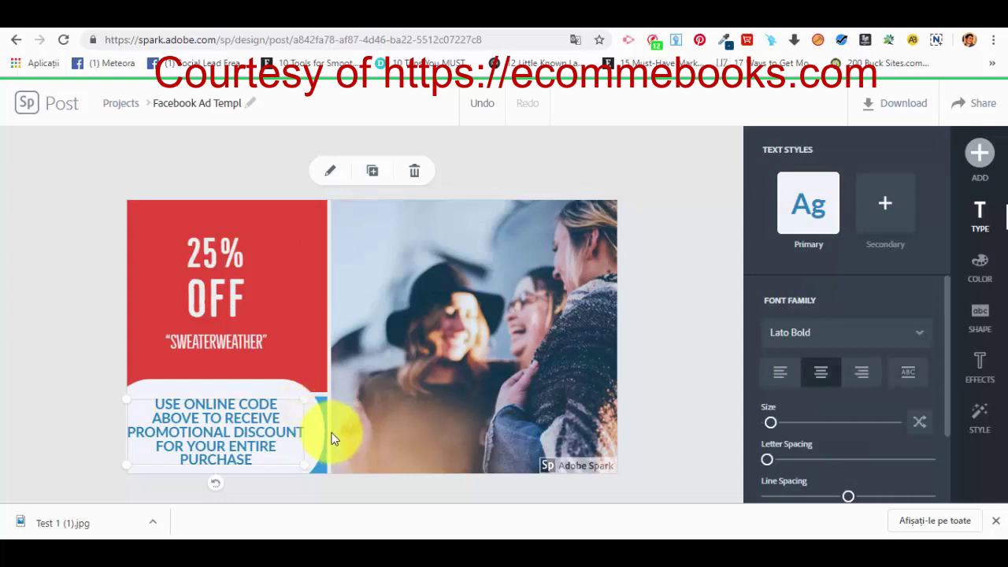
{"action": "left_click", "coordinate": [333, 445]}
{"action": "left_click", "coordinate": [315, 453]}
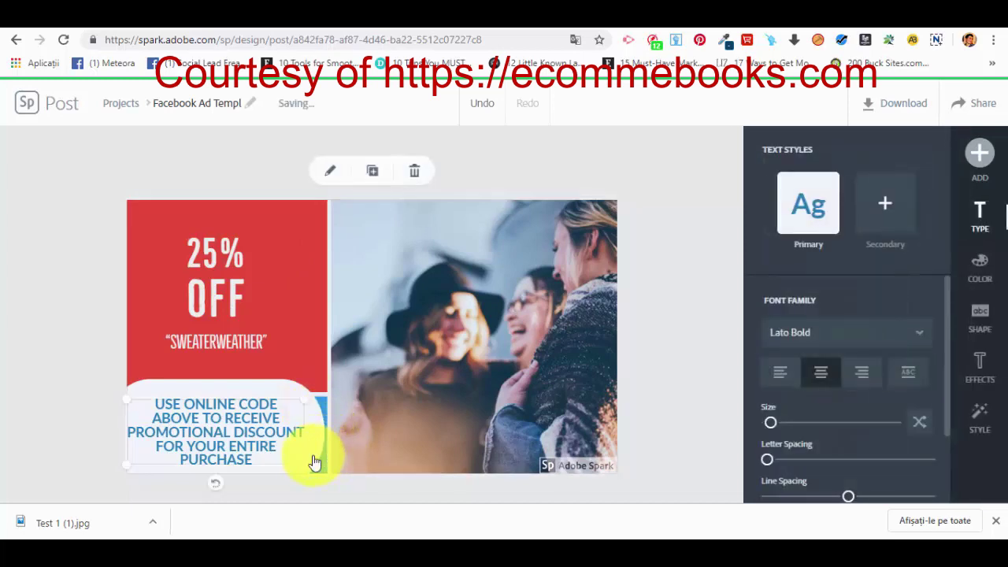
{"action": "left_click", "coordinate": [328, 413]}
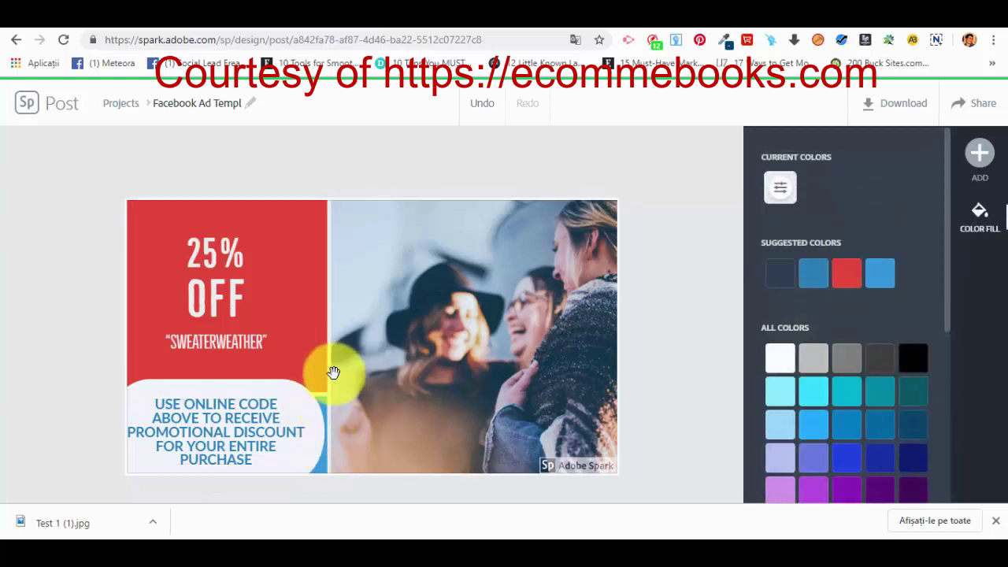
{"action": "left_click", "coordinate": [332, 359]}
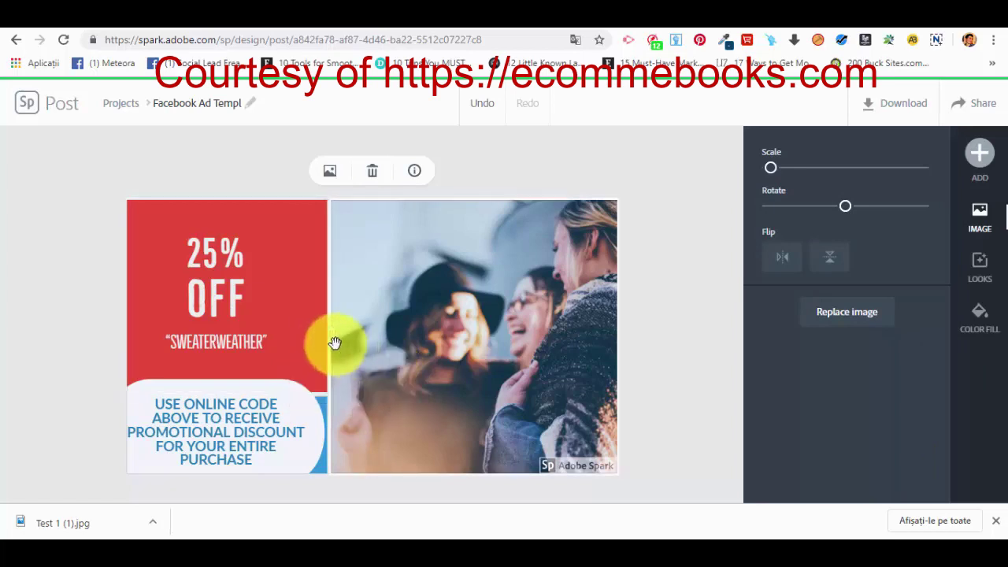
{"action": "left_click_drag", "start_coordinate": [335, 342], "coordinate": [299, 378]}
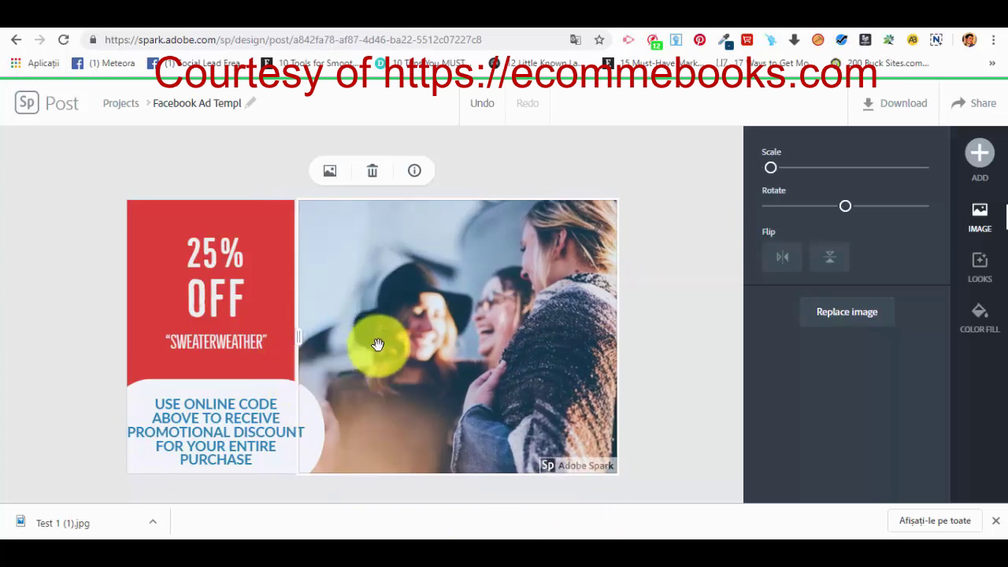
{"action": "left_click", "coordinate": [564, 150]}
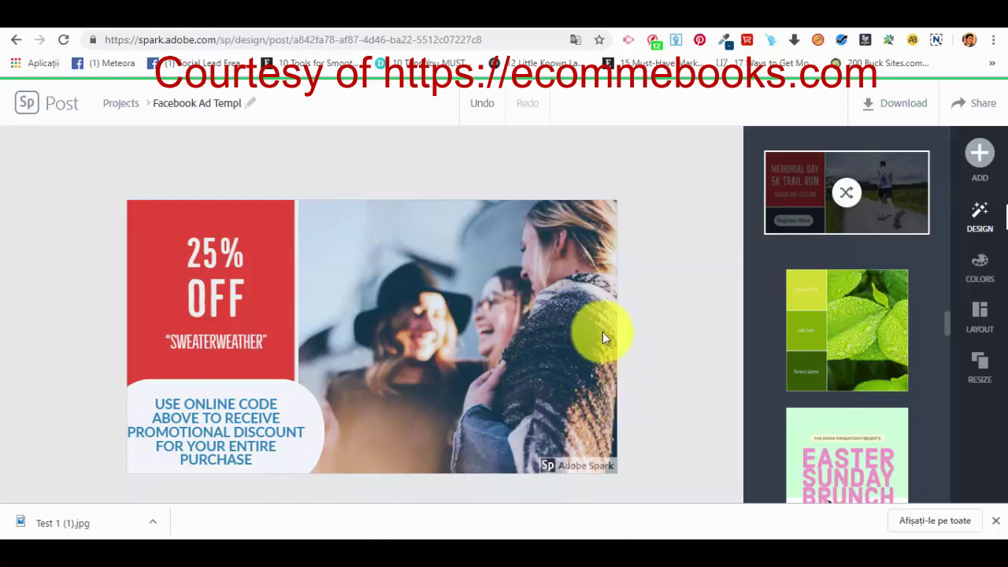
Try the first two Decorative color palettes on the ad and apply the third one, with red, beige, sage and teal
{"action": "left_click", "coordinate": [983, 272]}
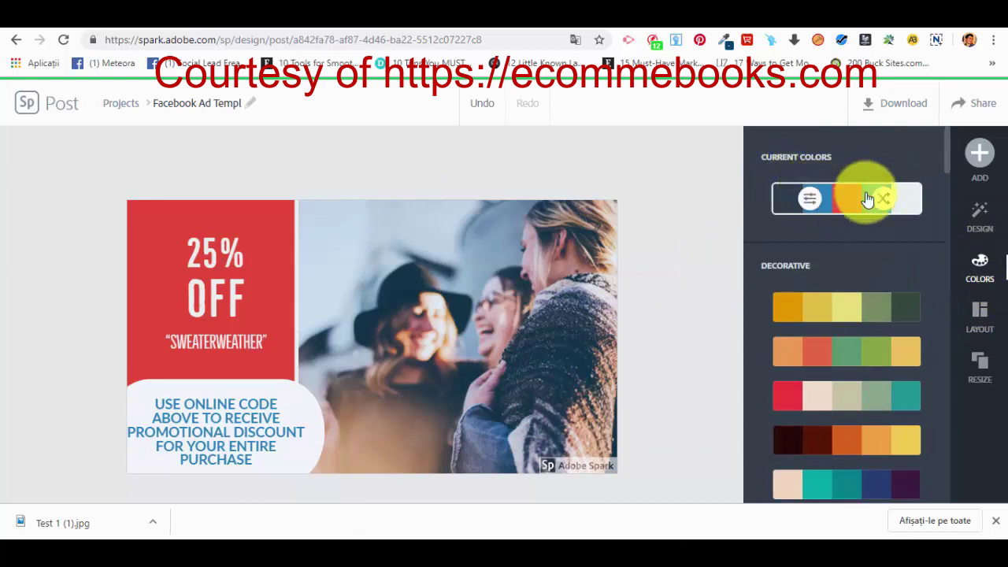
{"action": "left_click", "coordinate": [817, 313]}
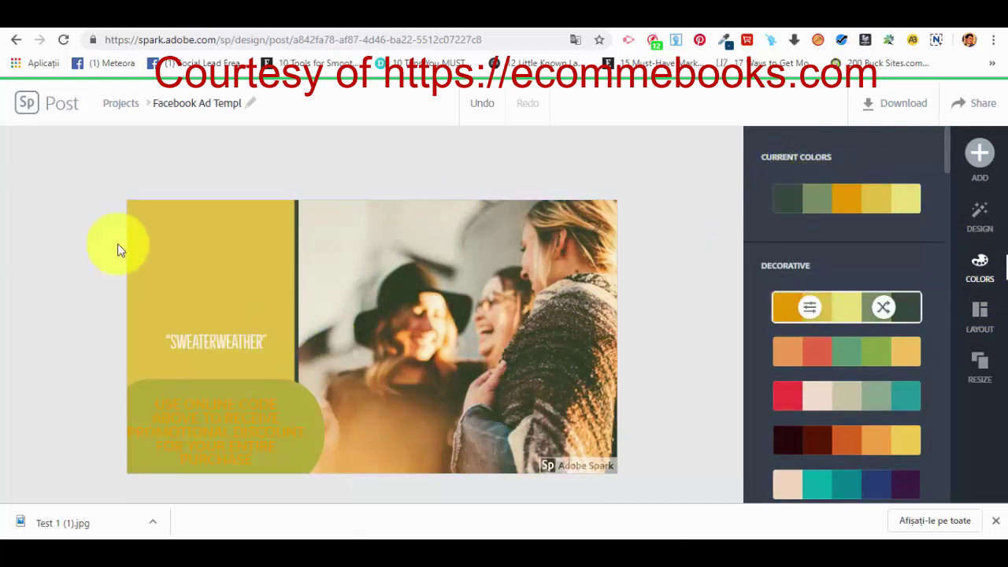
{"action": "left_click", "coordinate": [881, 358]}
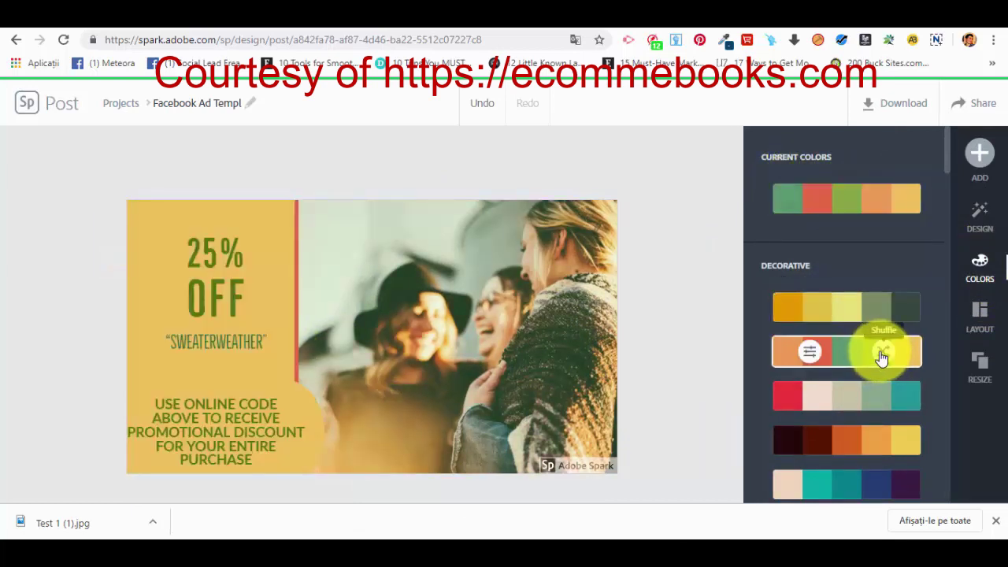
{"action": "left_click", "coordinate": [877, 396]}
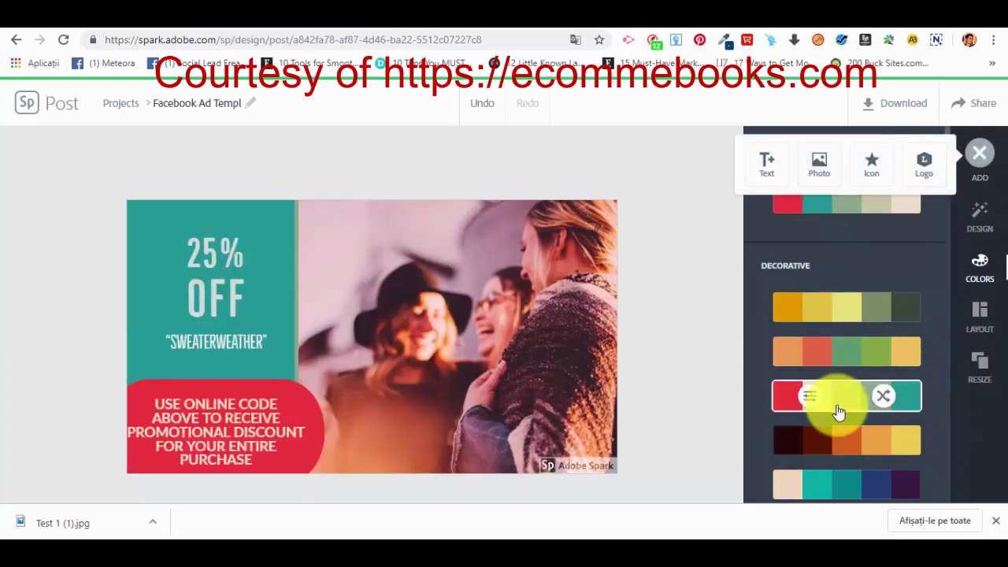
Look through the remaining color palettes, the layout options and the resize presets without applying any
{"action": "scroll", "coordinate": [848, 408], "scroll_direction": "down", "scroll_amount": 1}
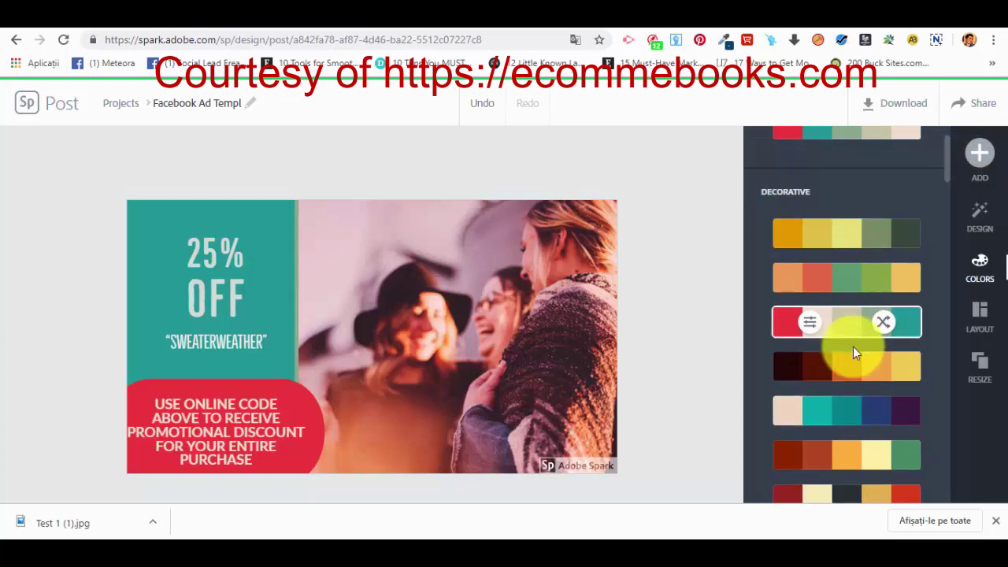
{"action": "scroll", "coordinate": [854, 355], "scroll_direction": "down", "scroll_amount": 4}
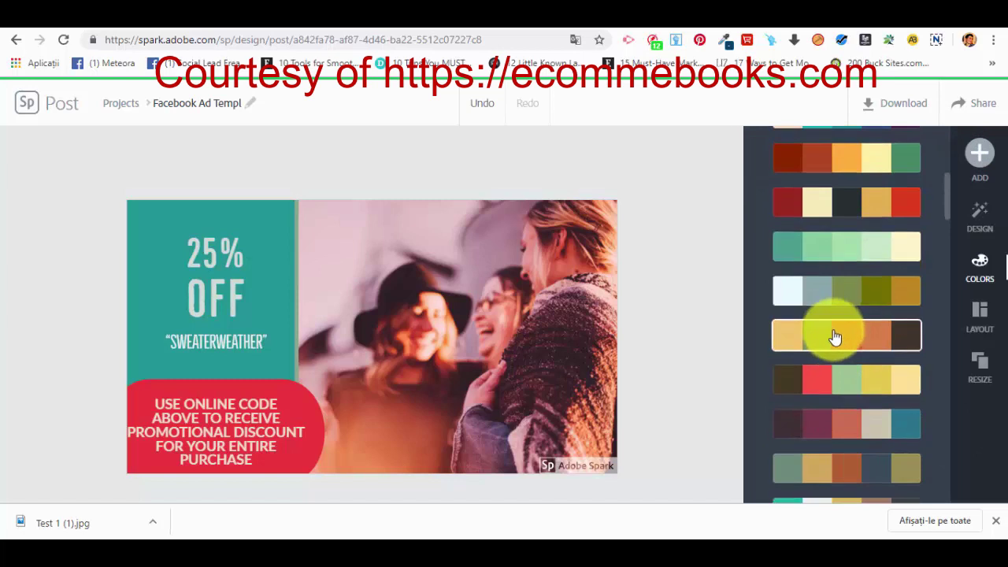
{"action": "scroll", "coordinate": [835, 338], "scroll_direction": "down", "scroll_amount": 4}
{"action": "left_click", "coordinate": [997, 326]}
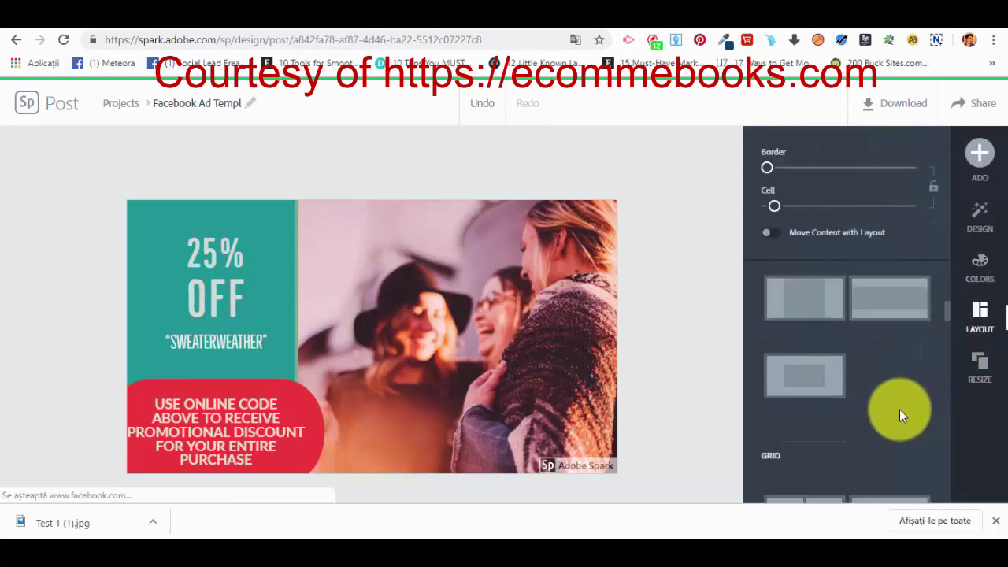
{"action": "left_click", "coordinate": [994, 375]}
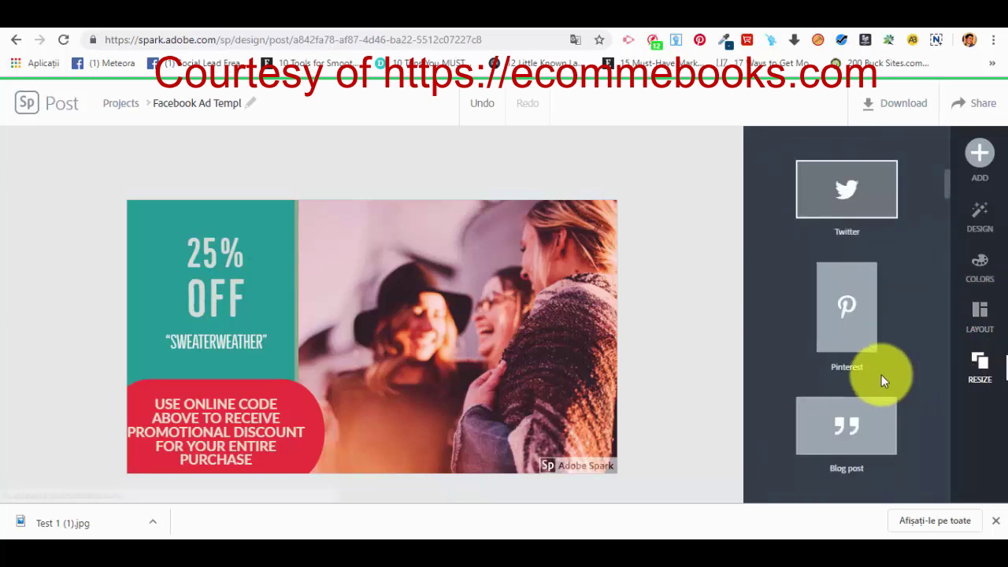
{"action": "scroll", "coordinate": [884, 372], "scroll_direction": "down", "scroll_amount": 3}
{"action": "scroll", "coordinate": [885, 377], "scroll_direction": "up", "scroll_amount": 6}
{"action": "scroll", "coordinate": [884, 372], "scroll_direction": "up", "scroll_amount": 3}
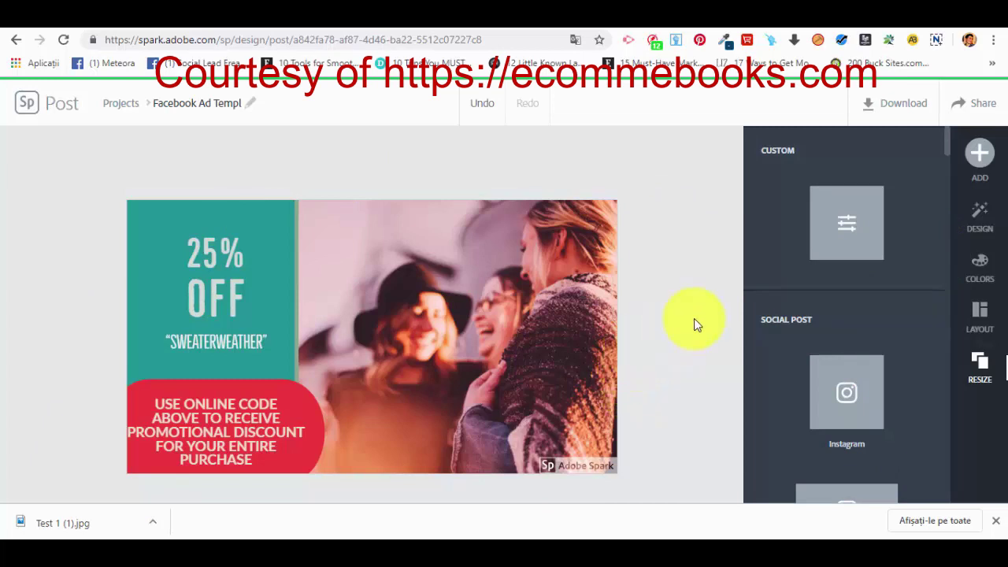
Download the finished ad as an image and dismiss the Spark Premium offer
{"action": "left_click", "coordinate": [916, 108]}
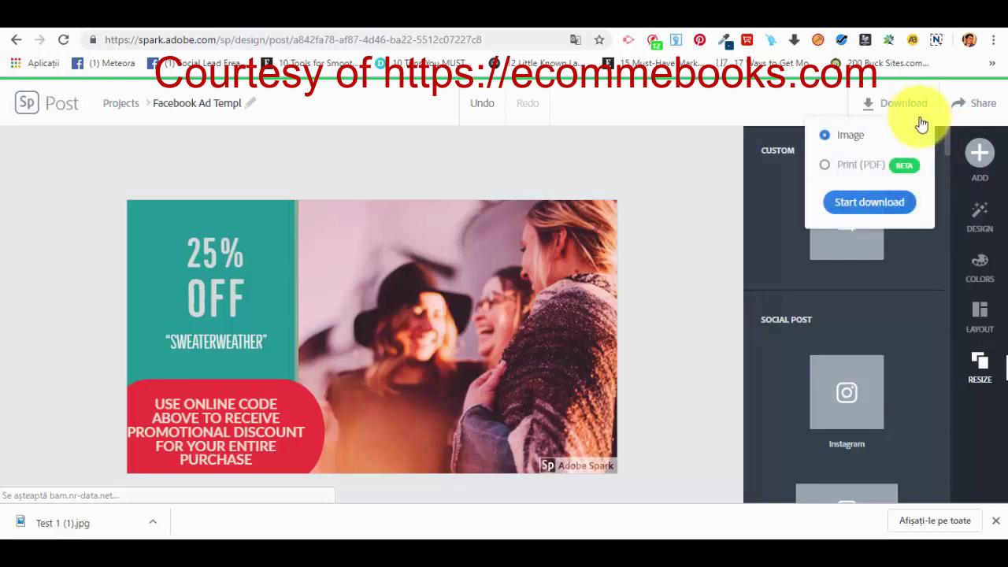
{"action": "left_click", "coordinate": [869, 202]}
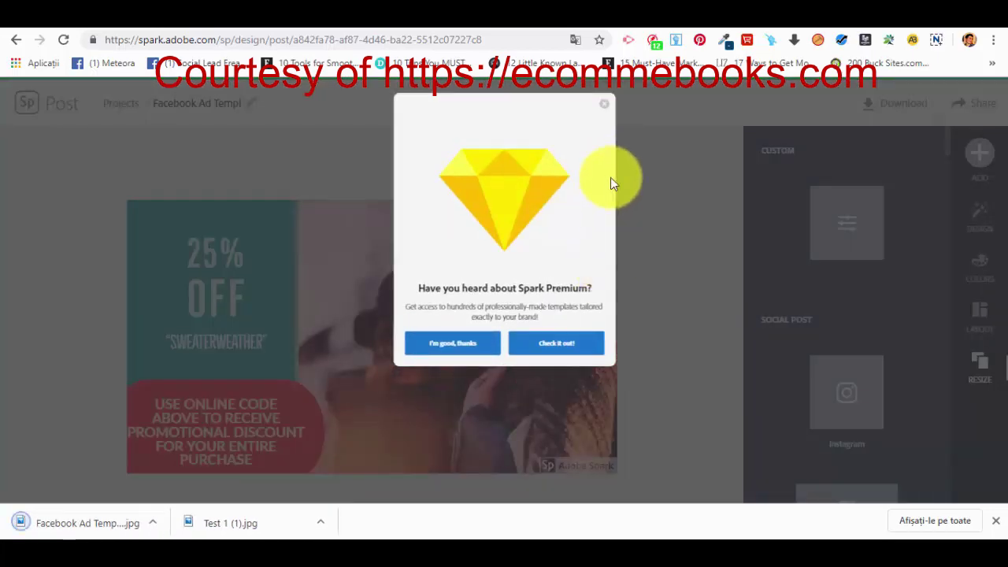
{"action": "left_click", "coordinate": [604, 106]}
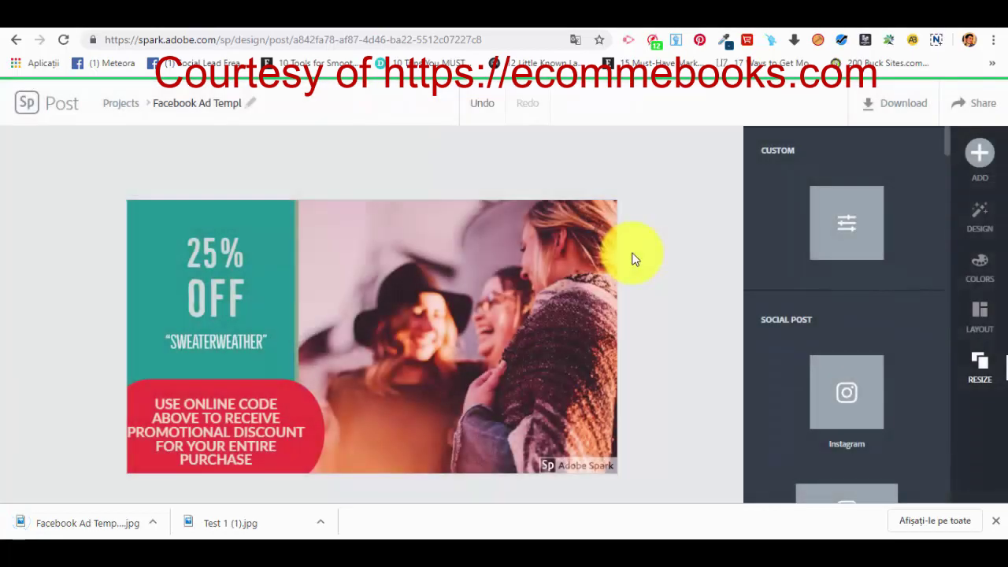